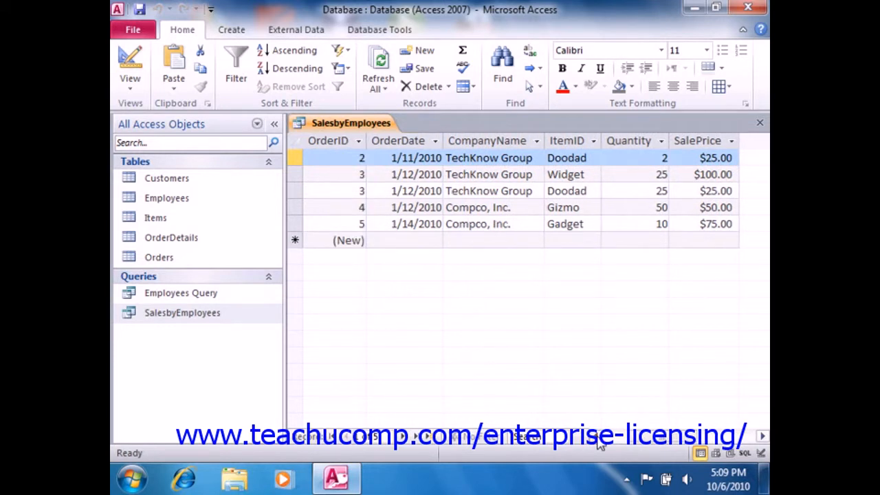
# Step: Show the start of the SalesbyEmployees results and open the query in Design view
pyautogui.click(598, 441)
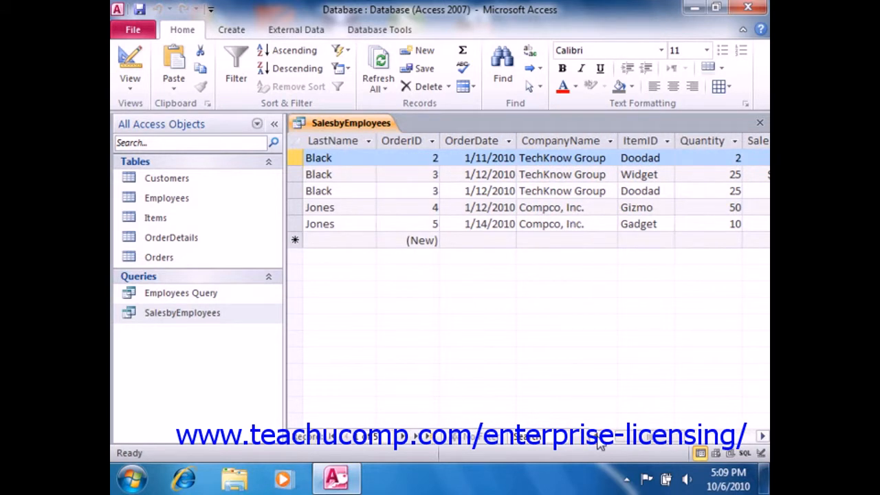
pyautogui.click(598, 442)
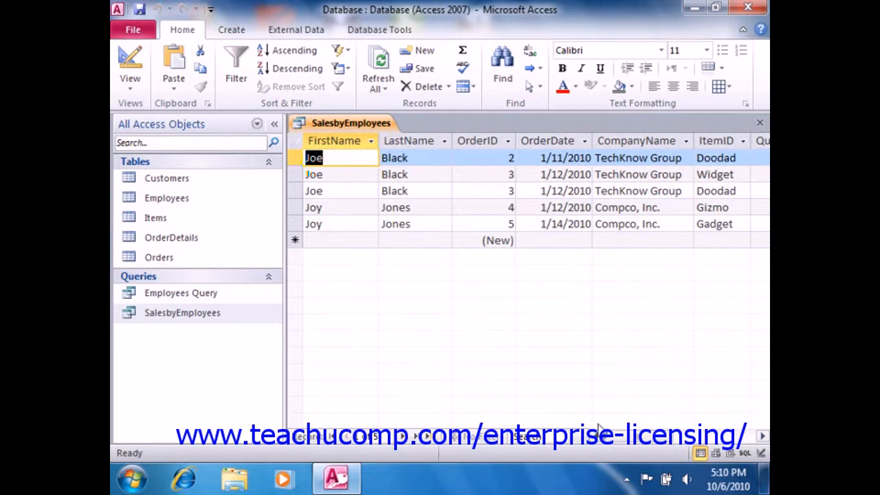
pyautogui.click(143, 69)
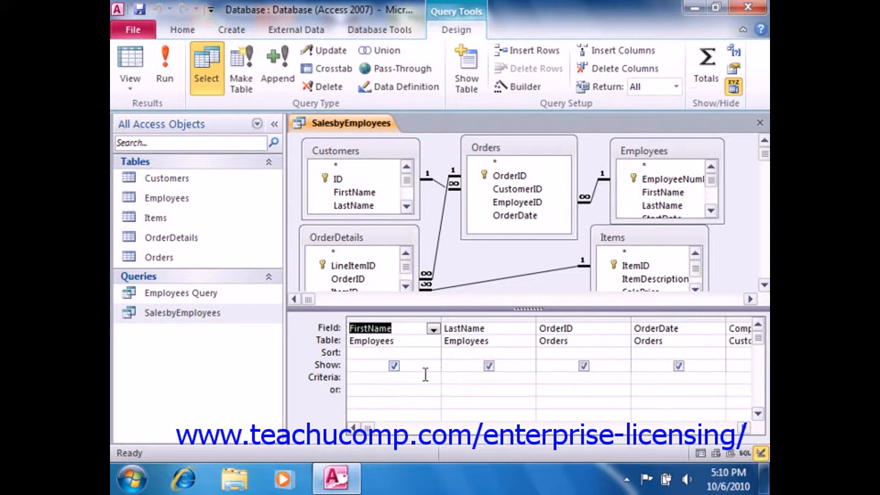
pyautogui.click(475, 377)
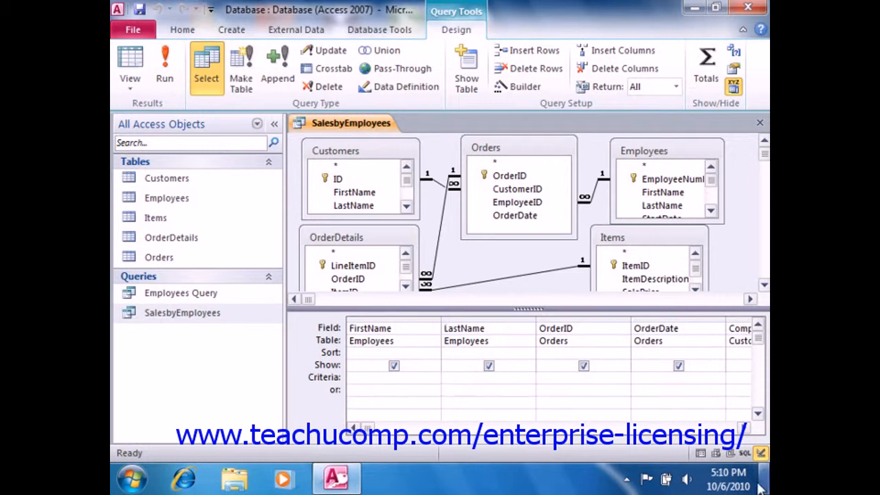
# Step: Enter the criterion >50 AND <100 for the SalePrice field in the query design grid
pyautogui.click(740, 428)
pyautogui.click(740, 427)
pyautogui.click(741, 428)
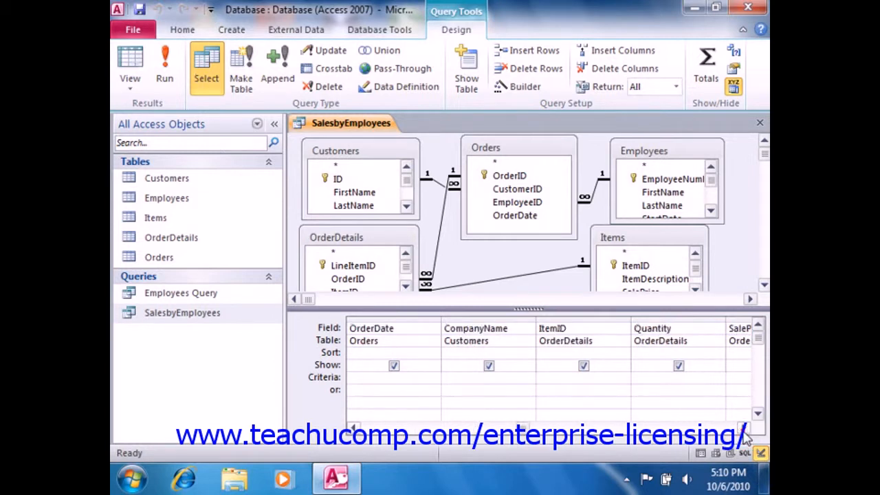
pyautogui.click(741, 429)
pyautogui.click(635, 378)
pyautogui.write('>5')
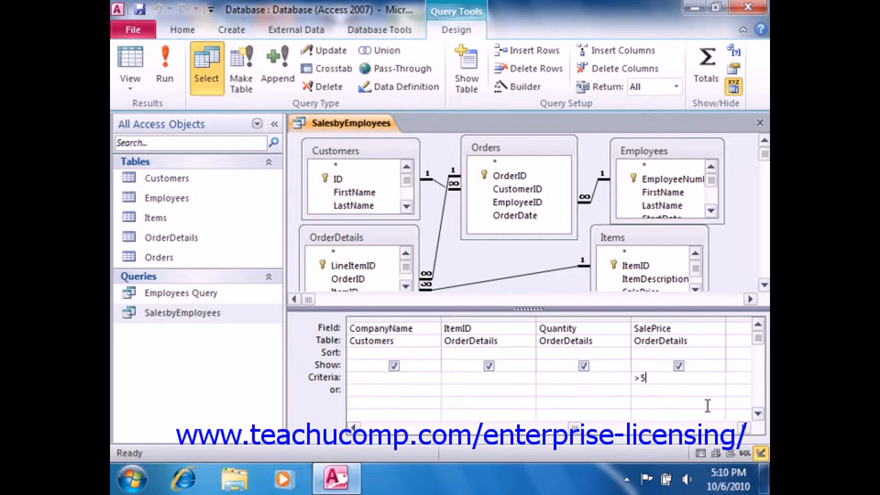
pyautogui.write('0 AND <100')
# Step: Display the query results and examine the SalePrice values of the records returned
pyautogui.click(129, 64)
pyautogui.click(762, 437)
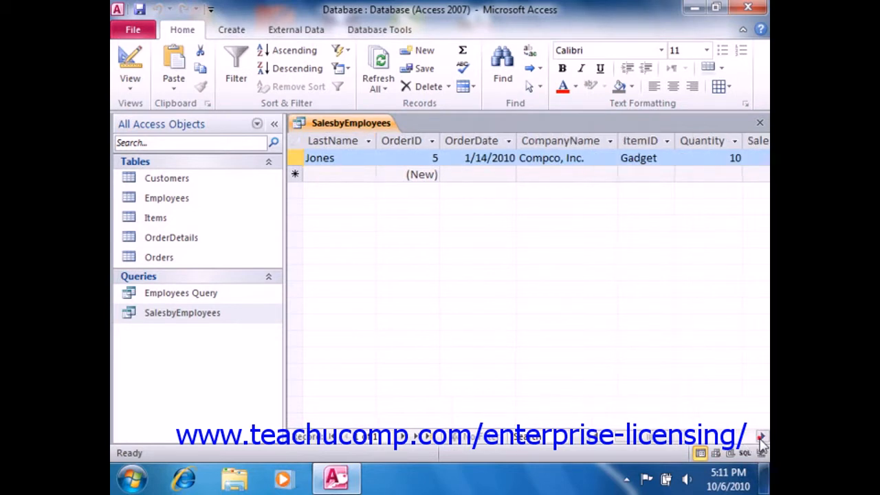
pyautogui.click(762, 436)
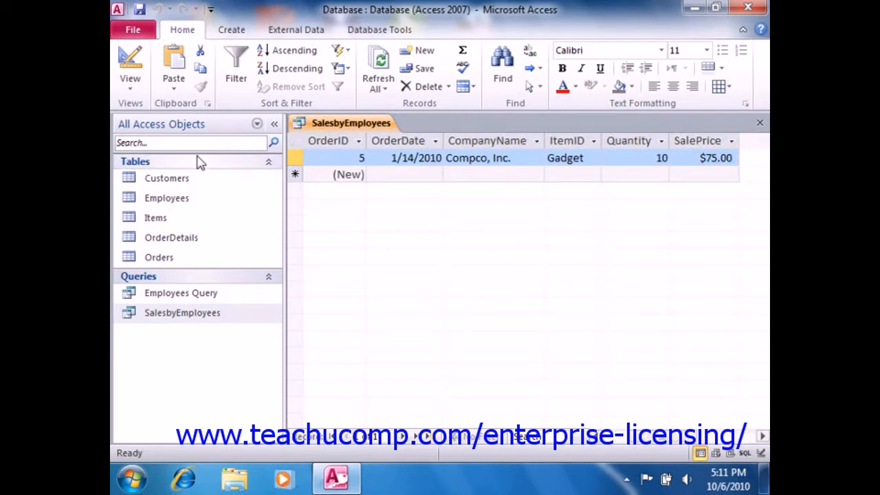
# Step: Return to the query design and delete the SalePrice criterion
pyautogui.click(131, 61)
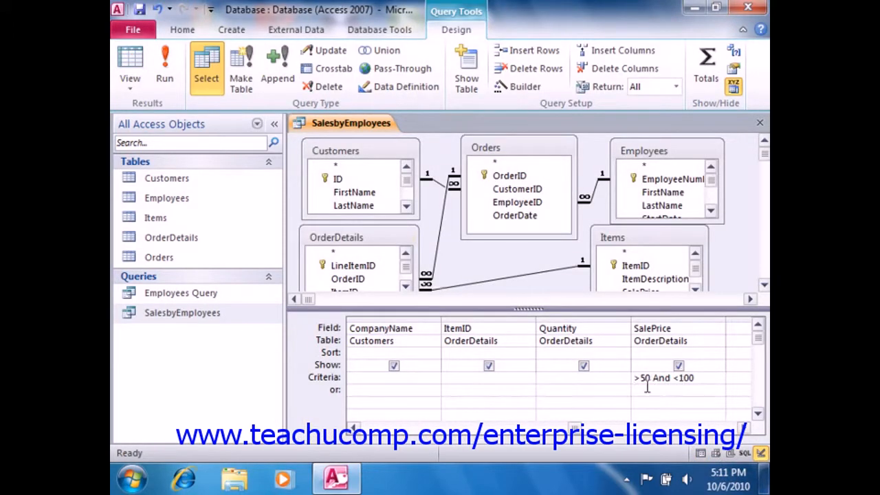
pyautogui.moveTo(701, 380); pyautogui.dragTo(625, 380)
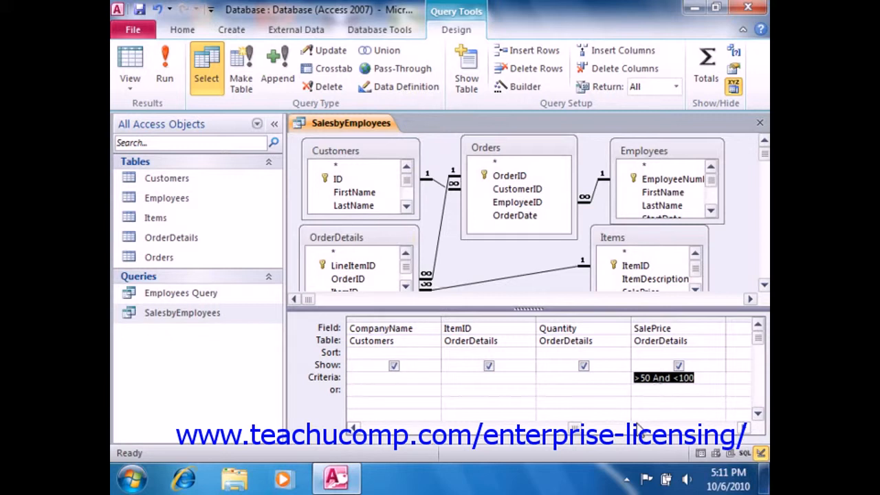
pyautogui.press('Delete')
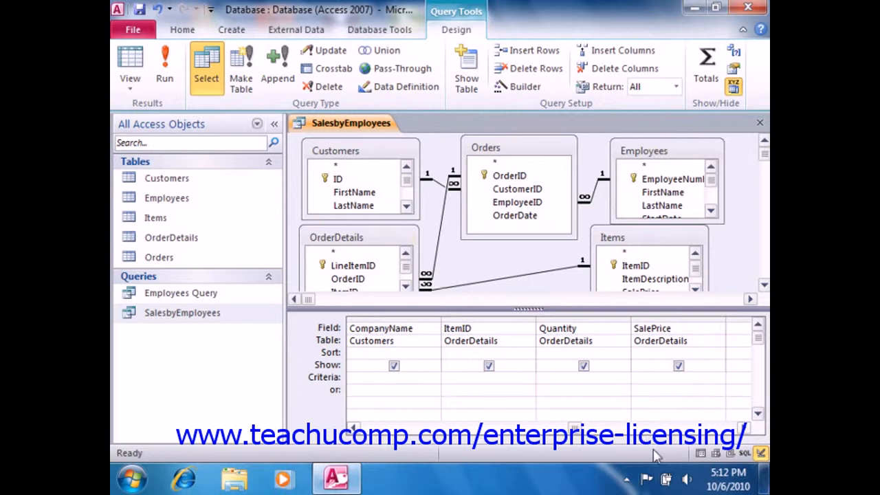
# Step: Set the OrderID criterion to 2 with 3 as the alternative in the row below, and run the query
pyautogui.click(355, 428)
pyautogui.click(355, 428)
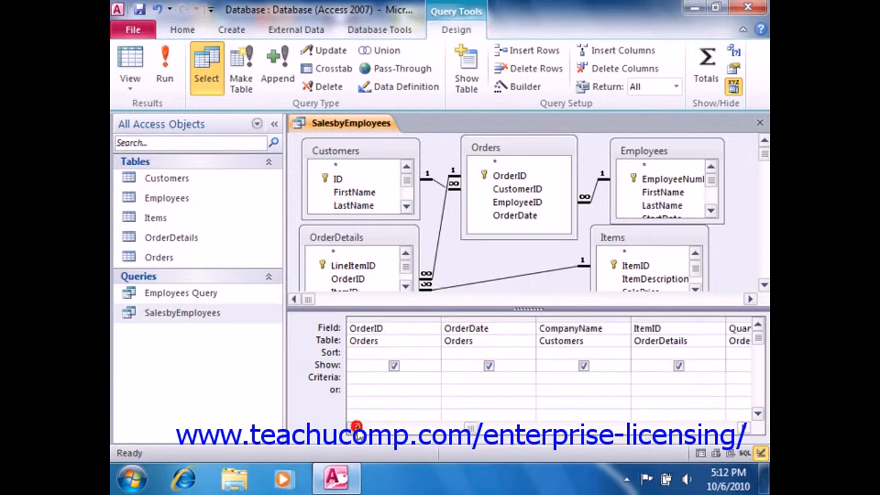
pyautogui.click(355, 428)
pyautogui.click(355, 428)
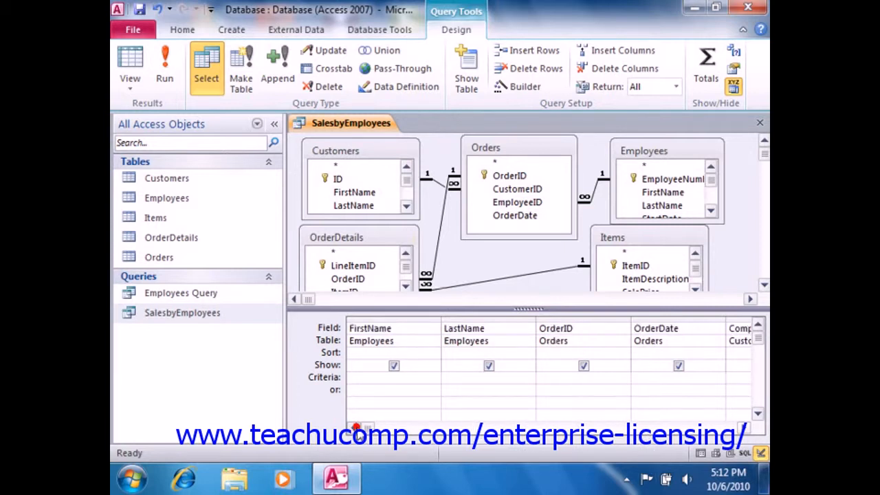
pyautogui.click(547, 376)
pyautogui.write('2')
pyautogui.click(543, 391)
pyautogui.write('3')
pyautogui.click(162, 68)
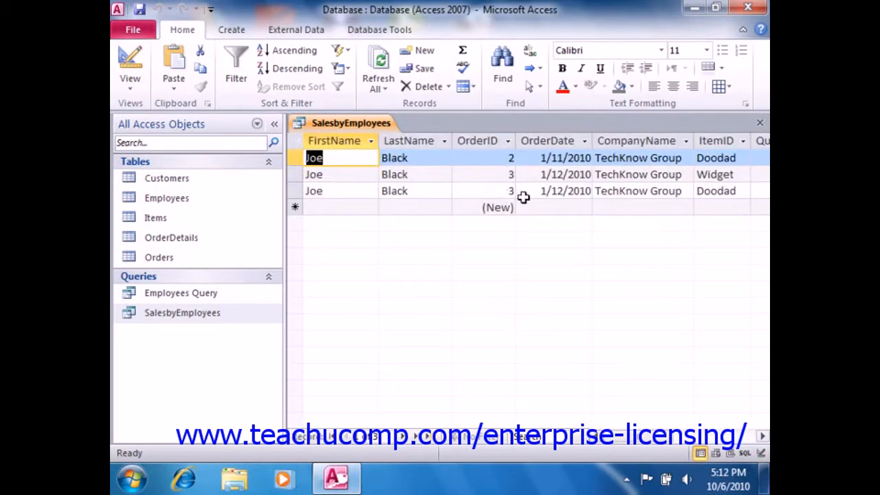
# Step: Replace the two-row OrderID criteria with the single expression 2 OR 3 and display the query results
pyautogui.click(128, 62)
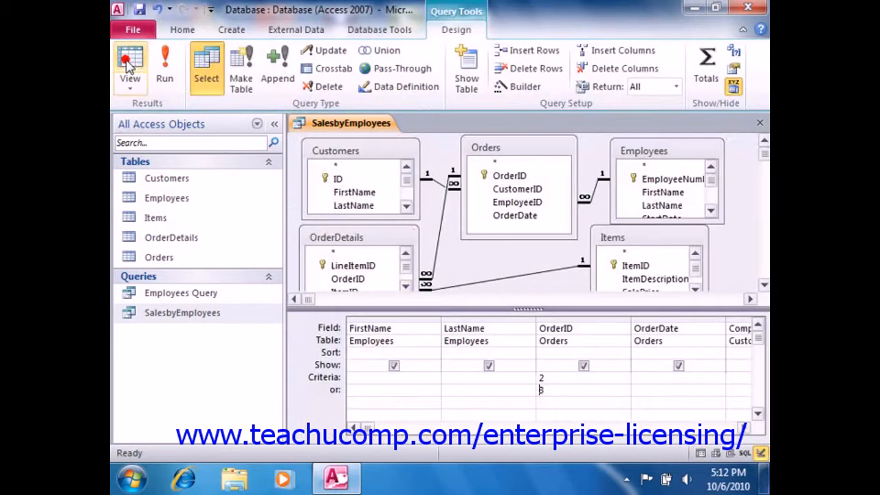
pyautogui.click(561, 382)
pyautogui.moveTo(566, 392); pyautogui.dragTo(502, 382)
pyautogui.press('Delete')
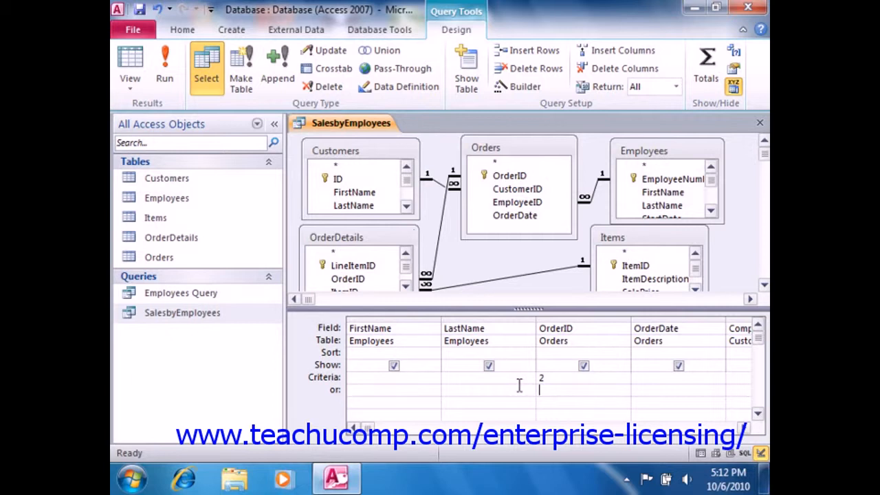
pyautogui.click(552, 381)
pyautogui.write('OR 3')
pyautogui.click(554, 391)
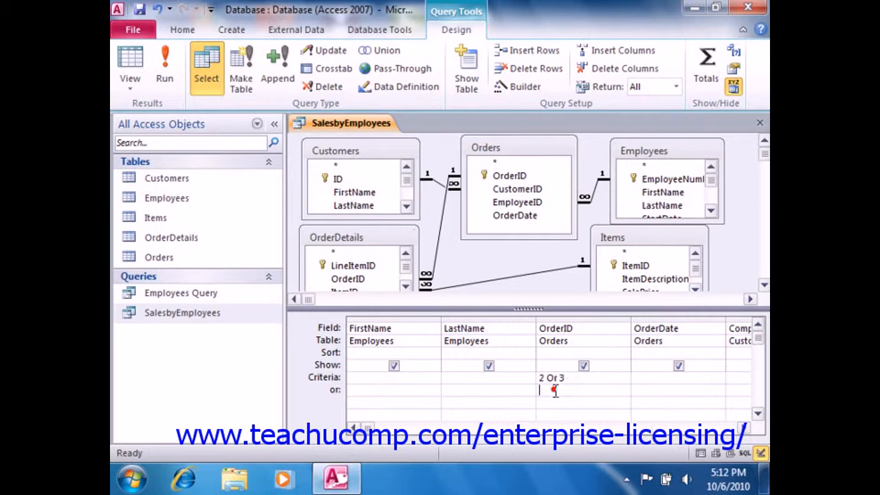
pyautogui.click(131, 82)
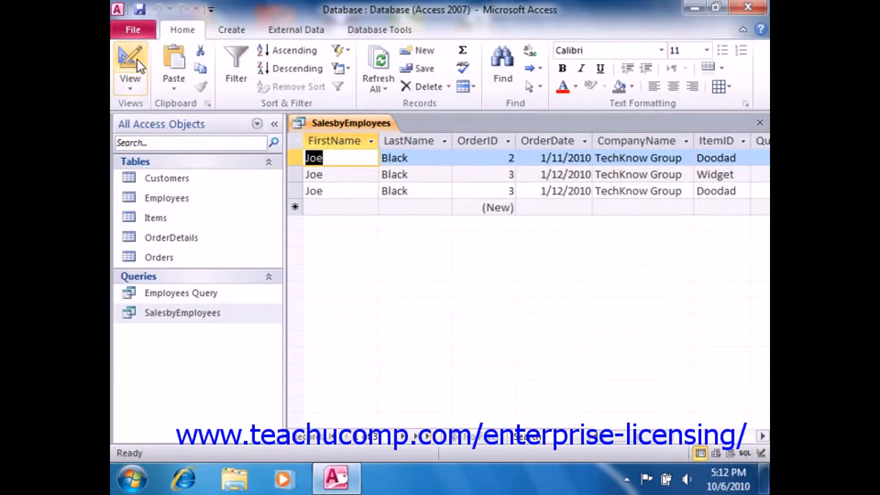
# Step: Return to the query design and delete the OrderID criterion
pyautogui.click(136, 63)
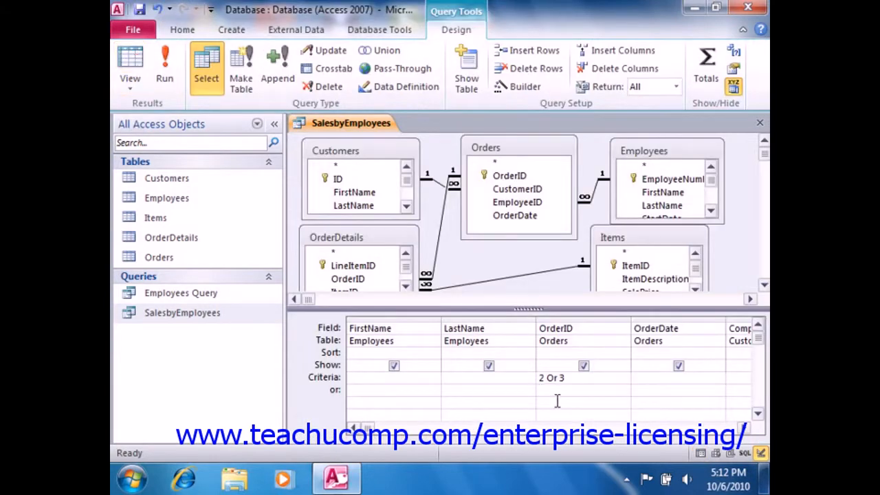
pyautogui.click(576, 377)
pyautogui.moveTo(576, 377); pyautogui.dragTo(502, 365)
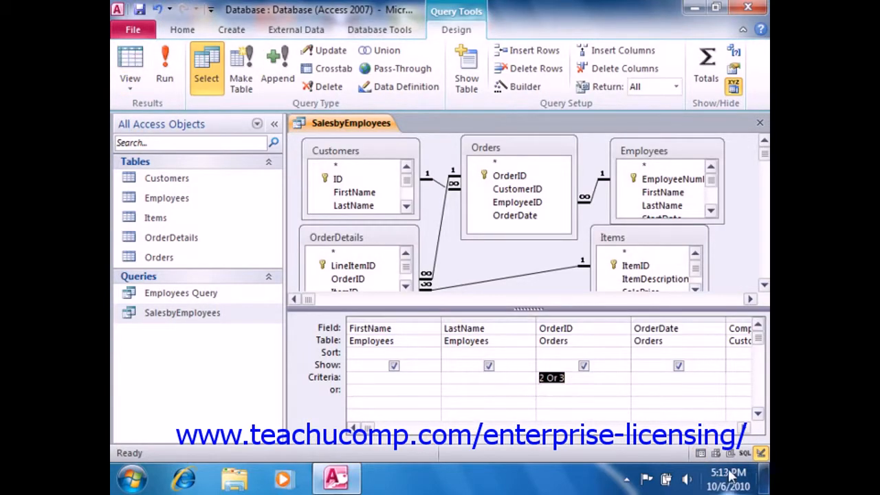
pyautogui.press('Delete')
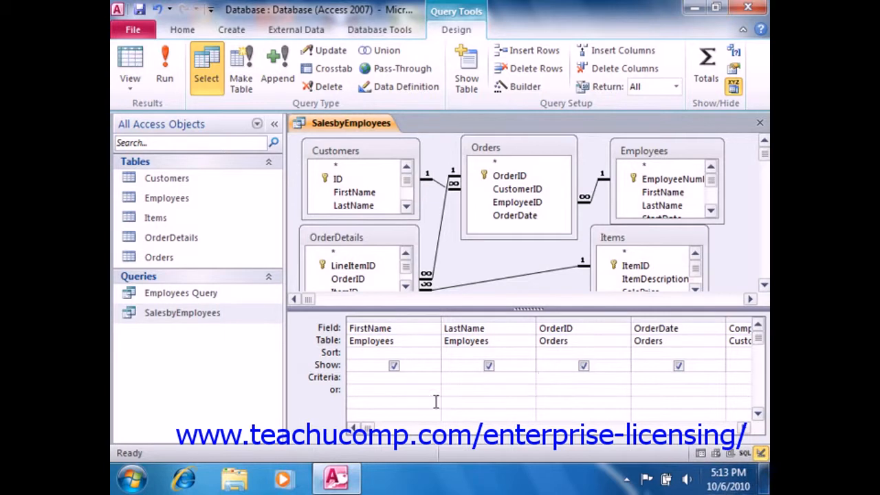
# Step: Begin a criterion for the FirstName field in the query design grid
pyautogui.click(362, 377)
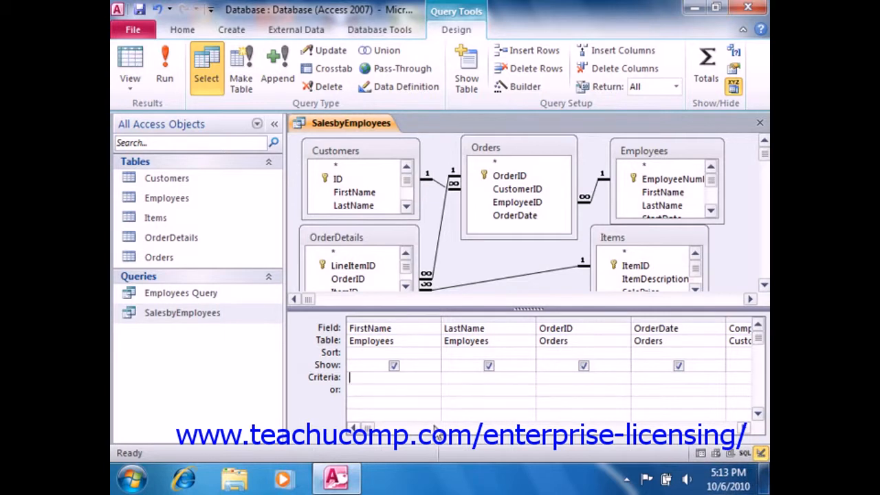